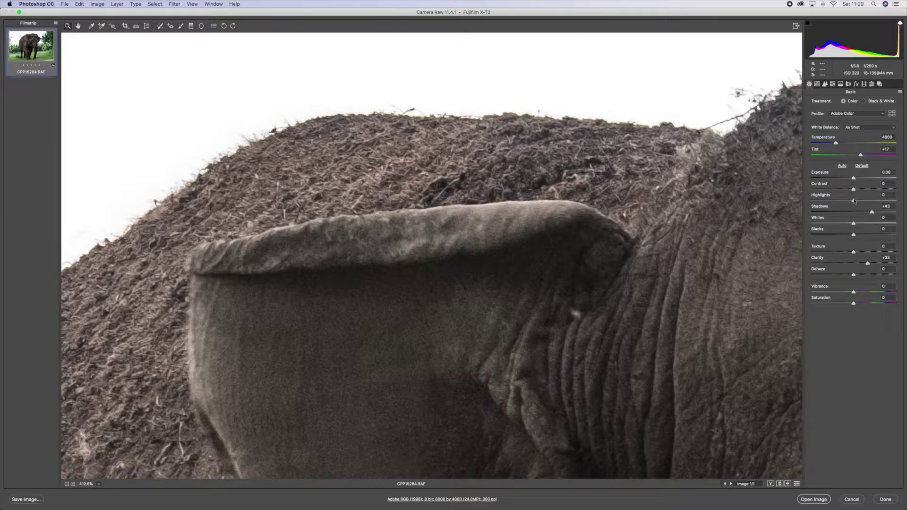
Step: Set the Highlights to -100 for CPP15284.RAF and finish the raw adjustments
{"action": "left_click_drag", "start_coordinate": [853, 201], "coordinate": [795, 205]}
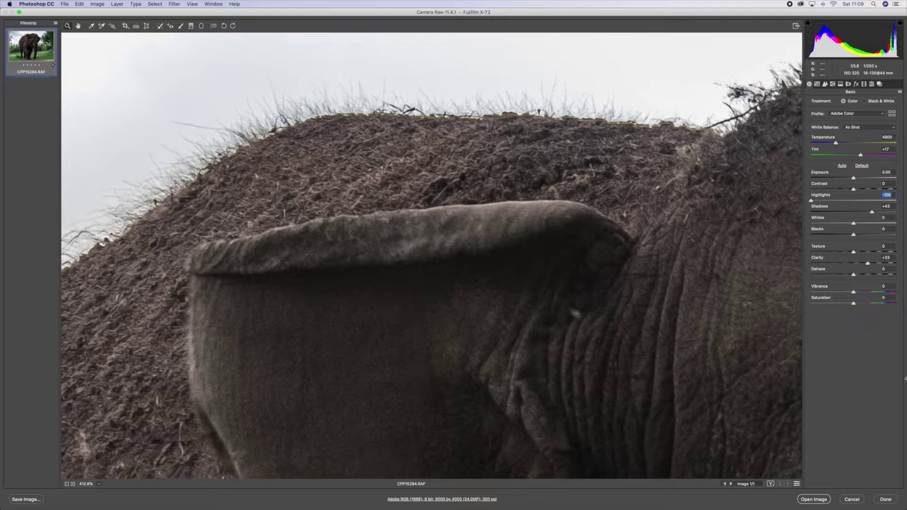
{"action": "left_click", "coordinate": [886, 499]}
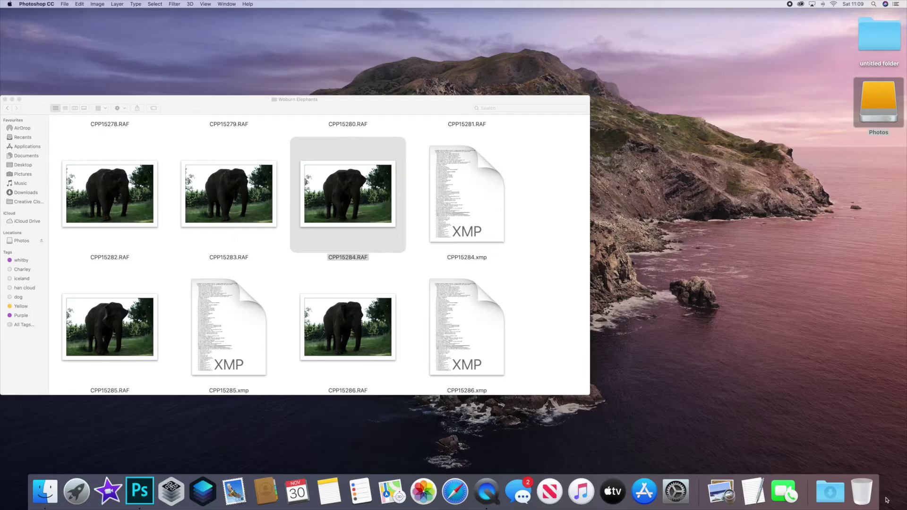
Step: Open the raw file CPP15284.RAF from the Finder window in Luminar 4
{"action": "right_click", "coordinate": [330, 198]}
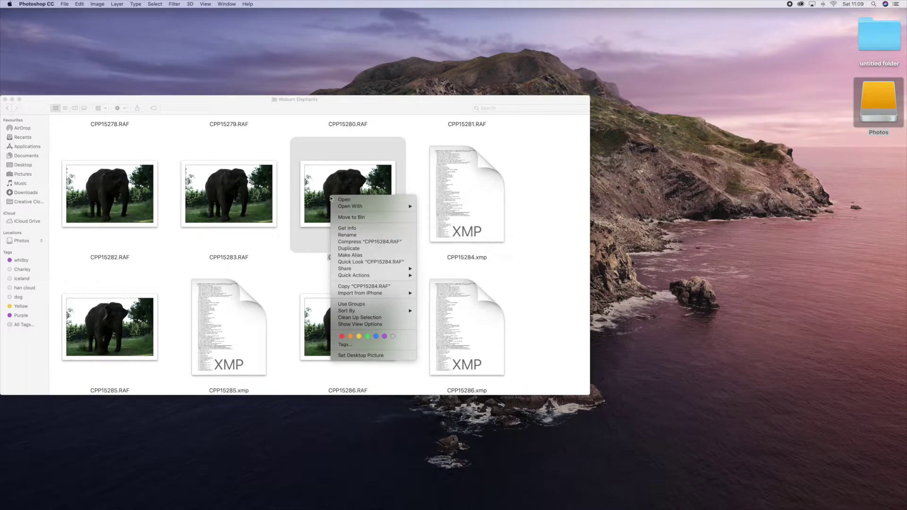
{"action": "mouse_move", "coordinate": [396, 206]}
{"action": "left_click", "coordinate": [445, 218]}
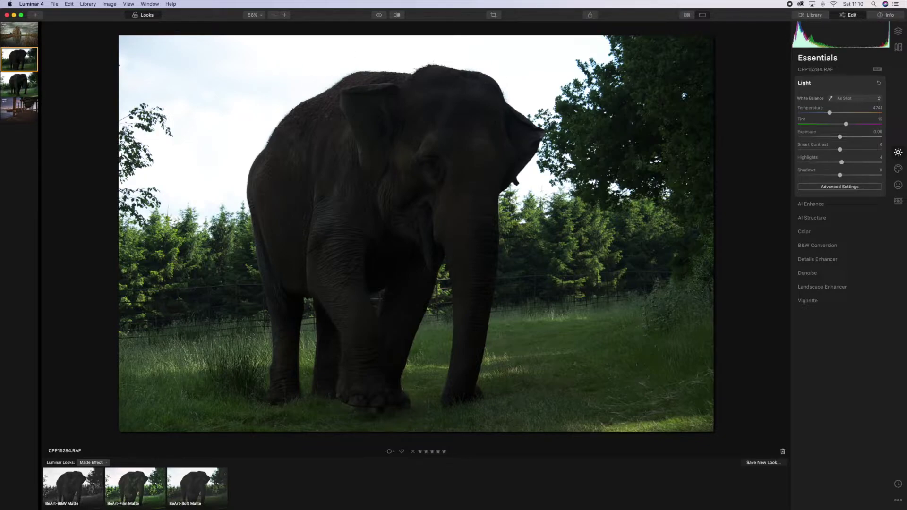
Step: Set the Shadows to 100 and the Highlights to -100, checking the hair along the elephant's back
{"action": "left_click_drag", "start_coordinate": [839, 175], "coordinate": [881, 175]}
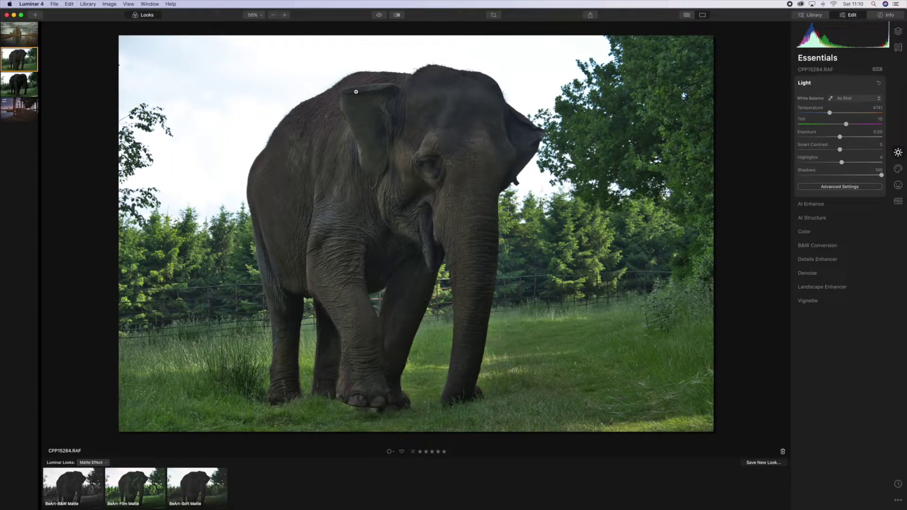
{"action": "scroll", "coordinate": [375, 82], "scroll_direction": "up", "scroll_amount": 10}
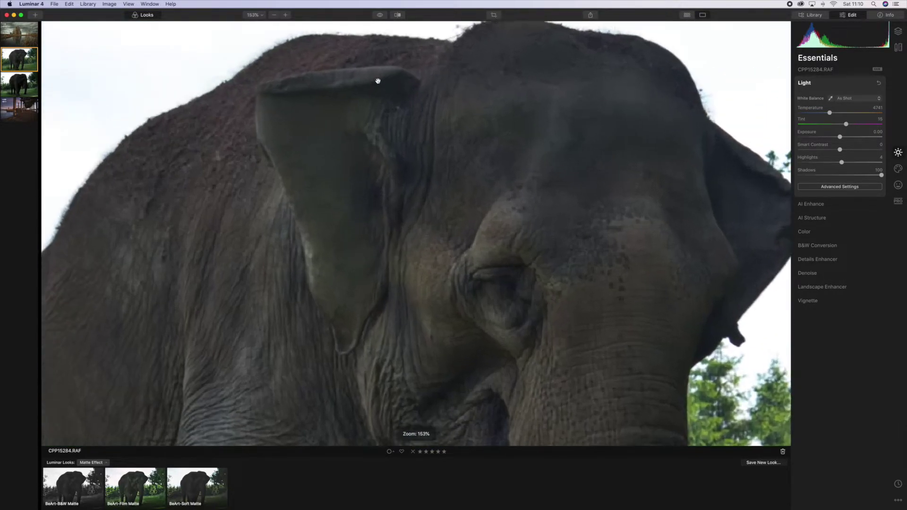
{"action": "scroll", "coordinate": [378, 81], "scroll_direction": "left", "scroll_amount": 5}
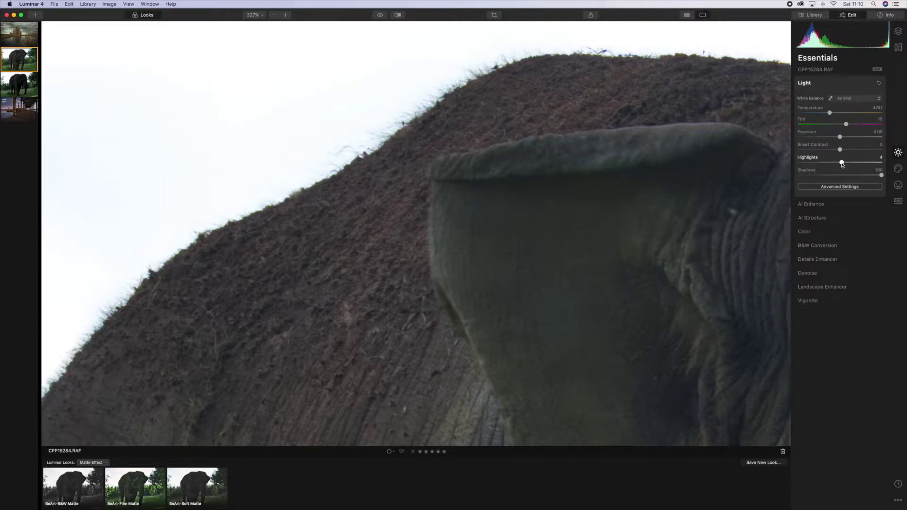
{"action": "left_click_drag", "start_coordinate": [841, 164], "coordinate": [790, 166]}
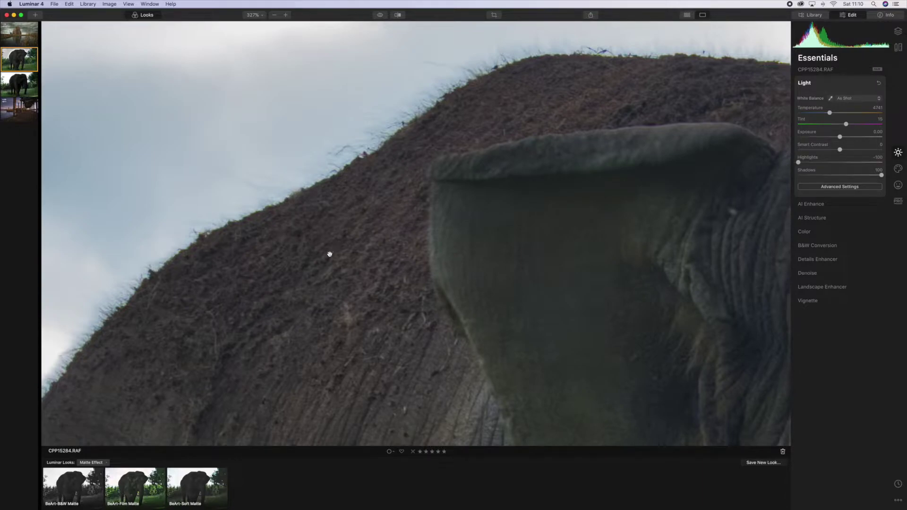
{"action": "scroll", "coordinate": [196, 255], "scroll_direction": "left", "scroll_amount": 10}
{"action": "scroll", "coordinate": [196, 256], "scroll_direction": "down", "scroll_amount": 5}
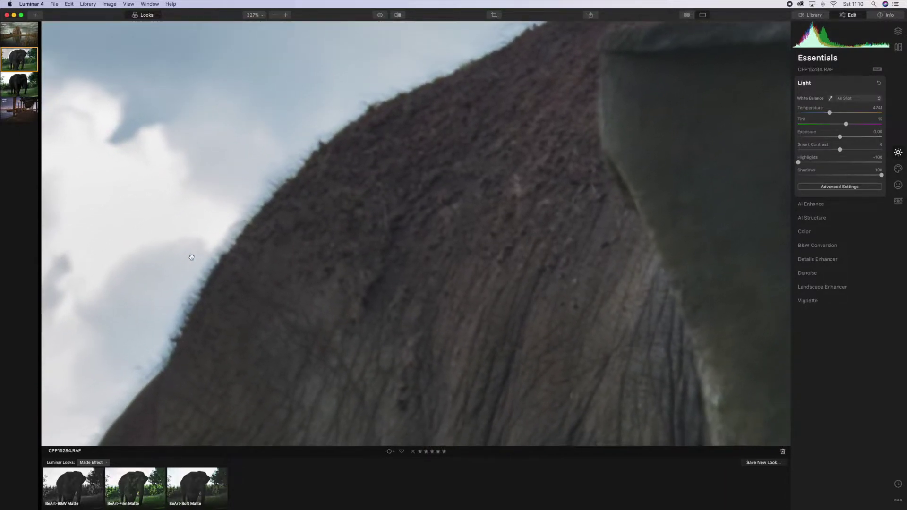
{"action": "scroll", "coordinate": [191, 258], "scroll_direction": "down", "scroll_amount": 5}
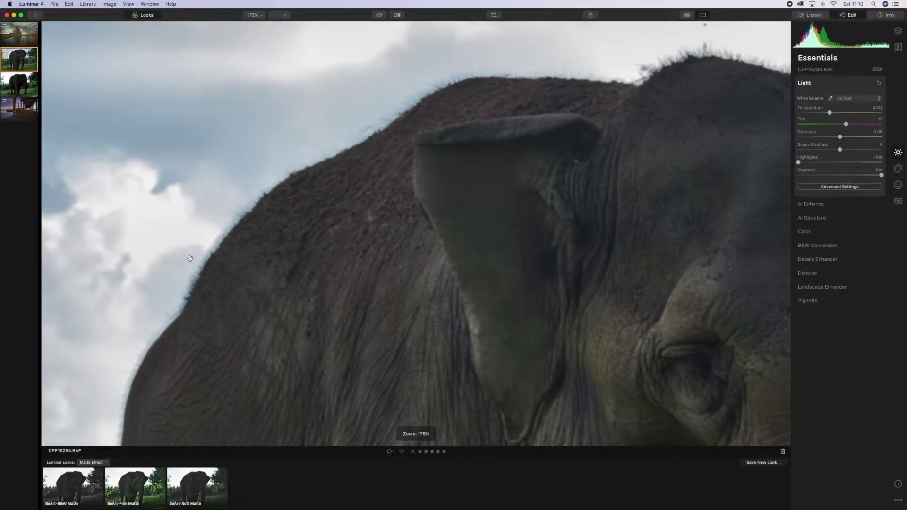
{"action": "scroll", "coordinate": [190, 259], "scroll_direction": "down", "scroll_amount": 5}
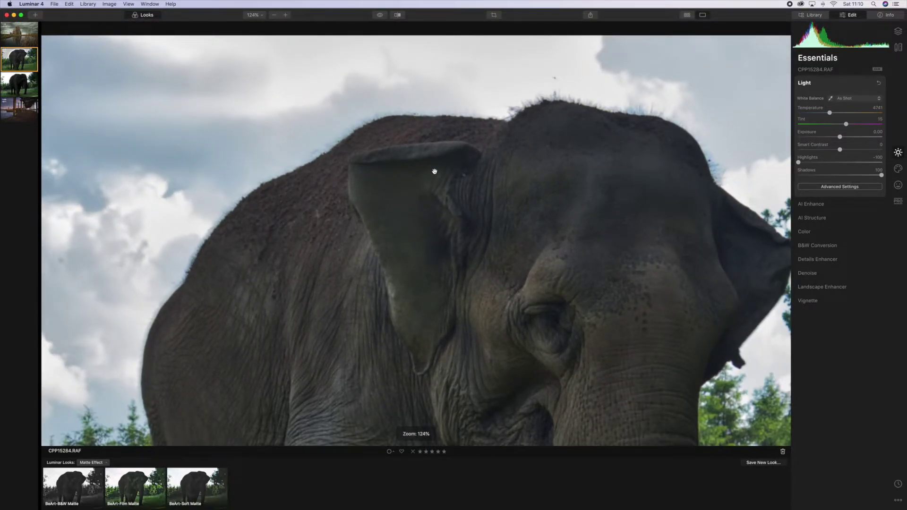
{"action": "scroll", "coordinate": [435, 172], "scroll_direction": "down", "scroll_amount": 2}
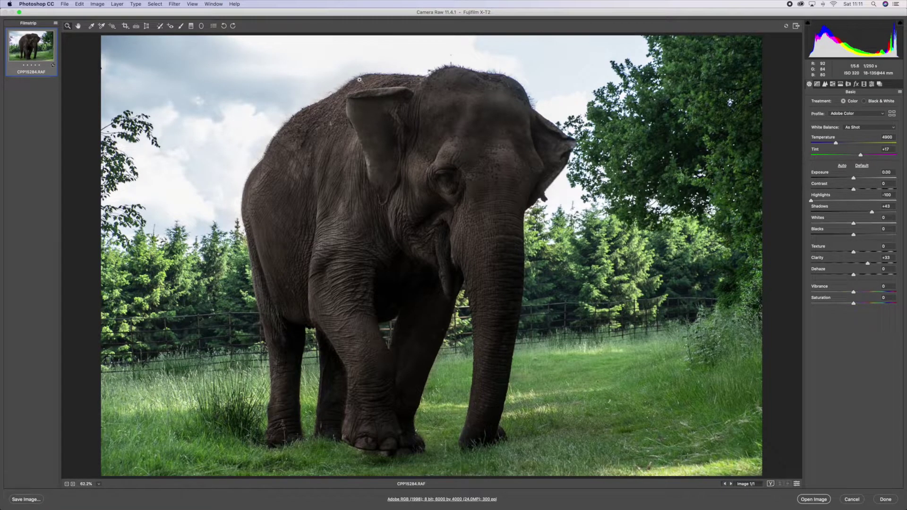
Step: Switch to Camera Raw, open the elephant image in Photoshop, and launch the Luminar 4 filter on it
{"action": "left_click_drag", "start_coordinate": [359, 80], "coordinate": [437, 70]}
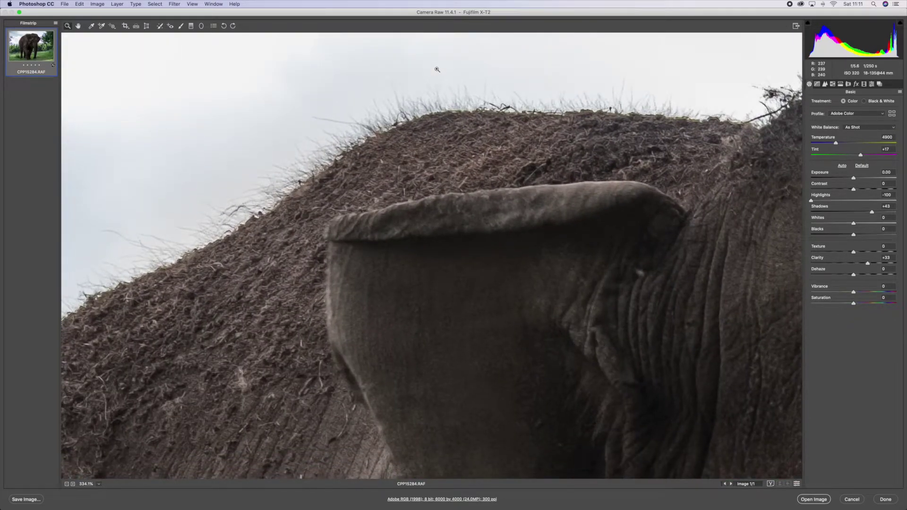
{"action": "left_click", "coordinate": [814, 499]}
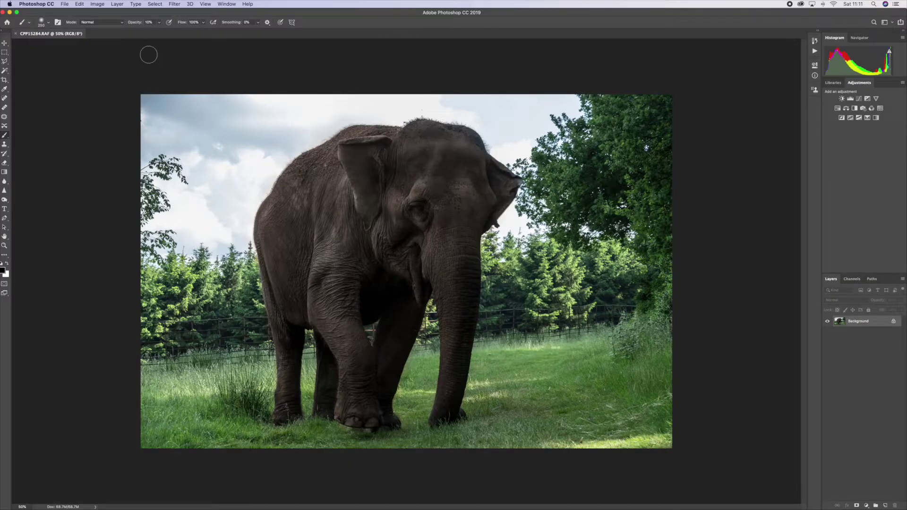
{"action": "left_click", "coordinate": [174, 4]}
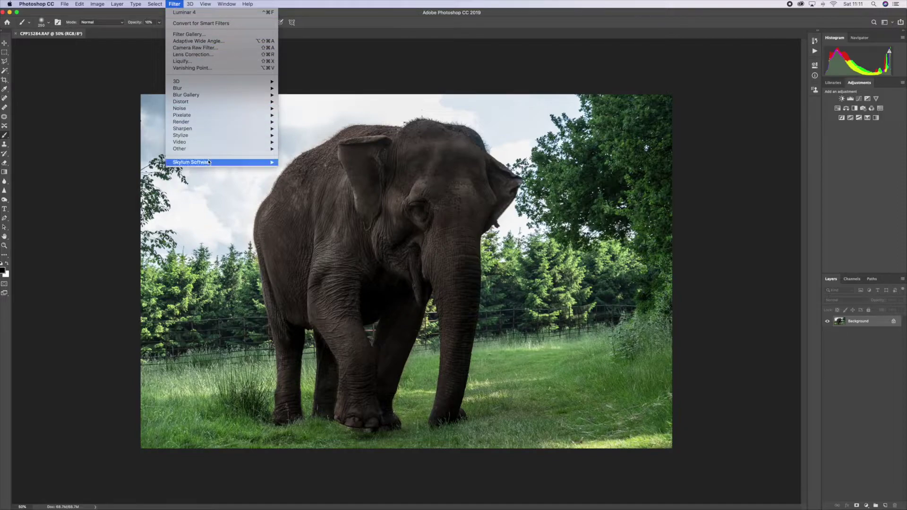
{"action": "mouse_move", "coordinate": [209, 162]}
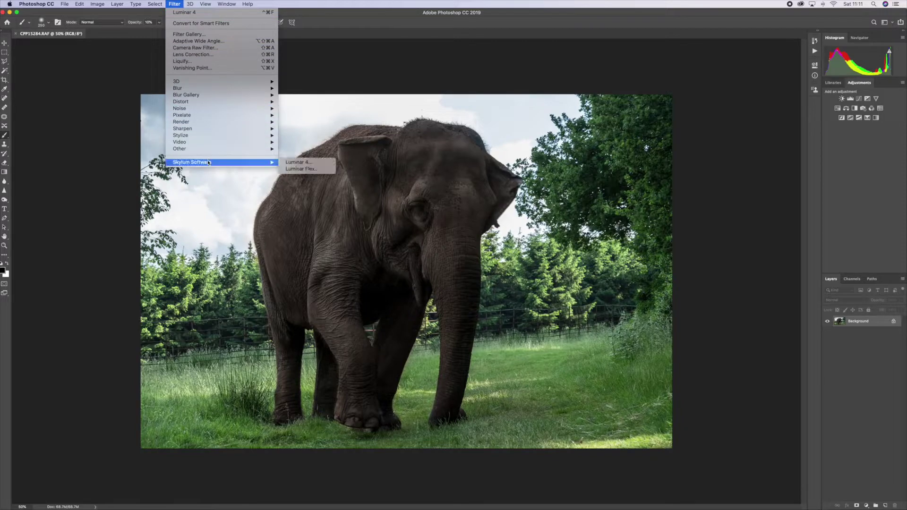
{"action": "left_click", "coordinate": [304, 163]}
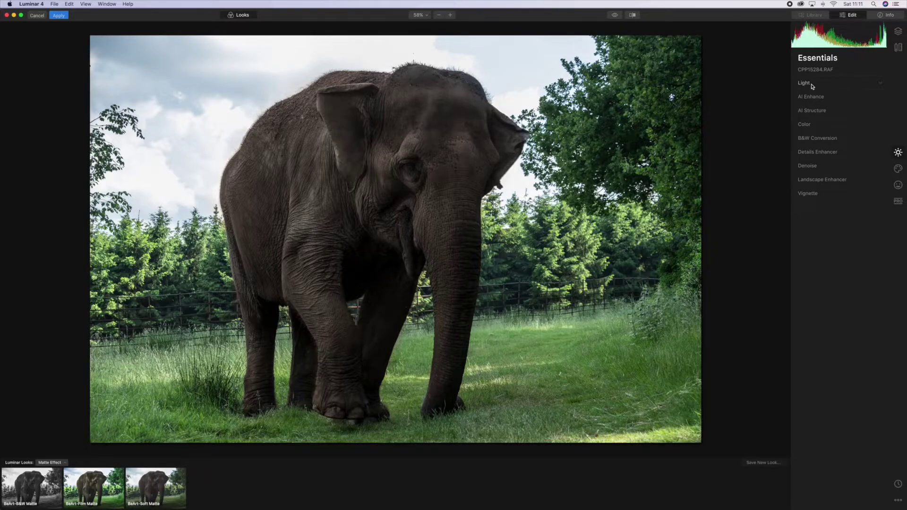
Step: Set AI Accent to 50 in AI Enhance and try out the AI Sky Enhancer
{"action": "left_click", "coordinate": [812, 99]}
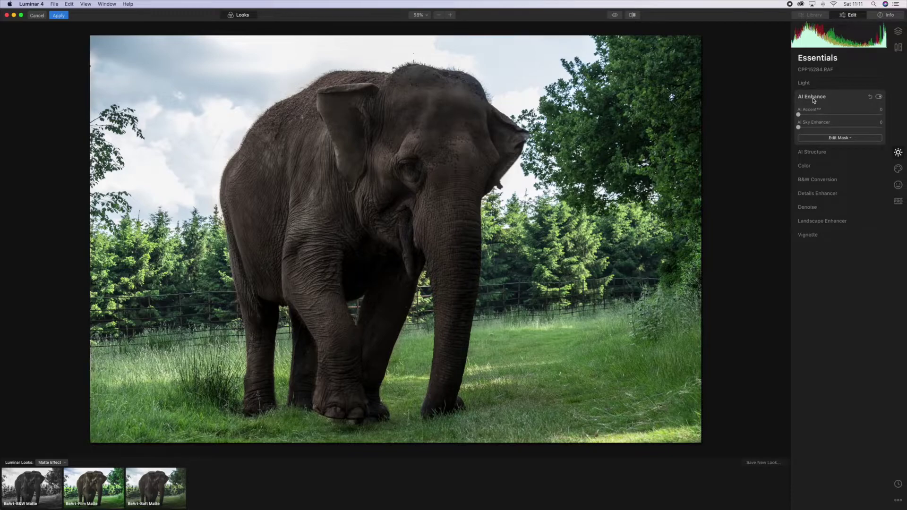
{"action": "left_click_drag", "start_coordinate": [798, 114], "coordinate": [826, 117]}
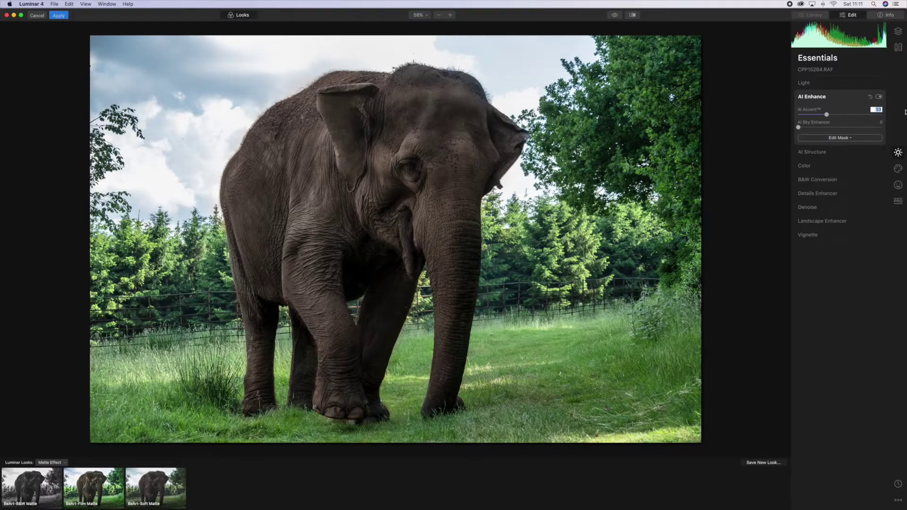
{"action": "key", "text": "Return"}
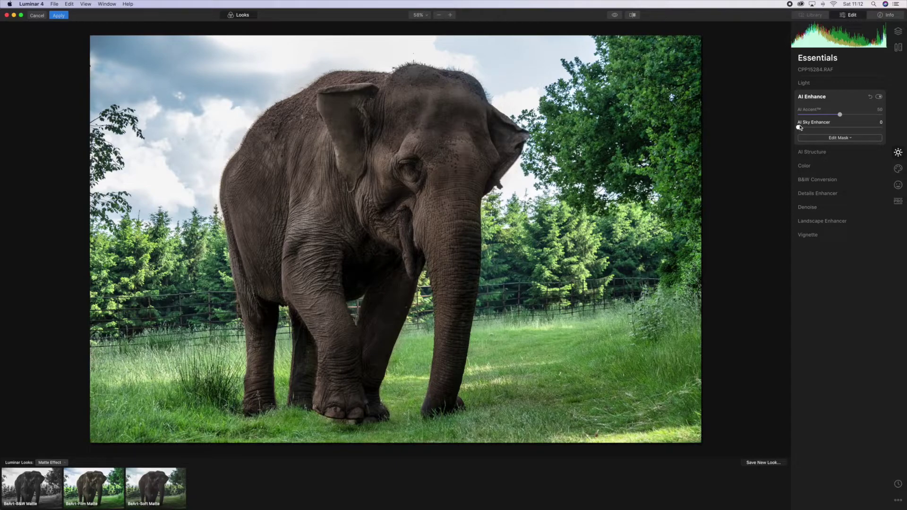
{"action": "left_click_drag", "start_coordinate": [799, 128], "coordinate": [775, 128]}
Step: Replace the sky with the custom image DSCF9149 using AI Sky Replacement
{"action": "left_click", "coordinate": [898, 170]}
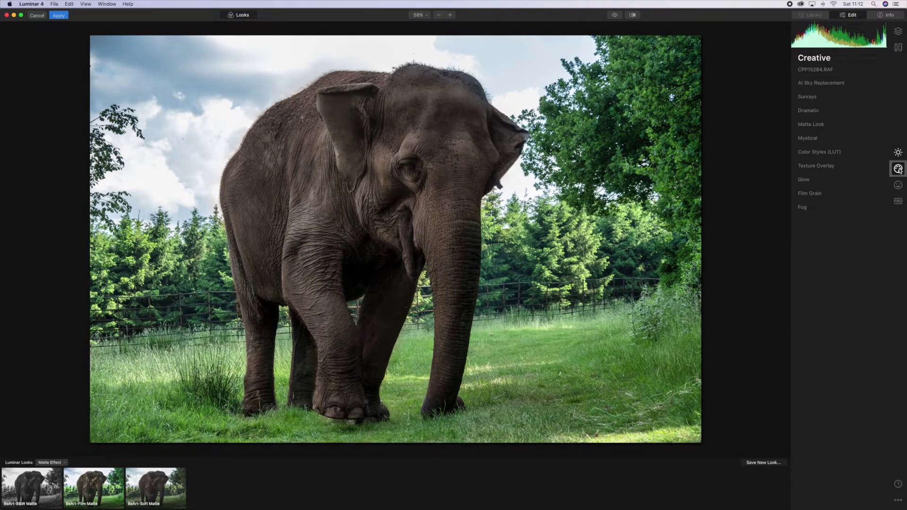
{"action": "left_click", "coordinate": [840, 85]}
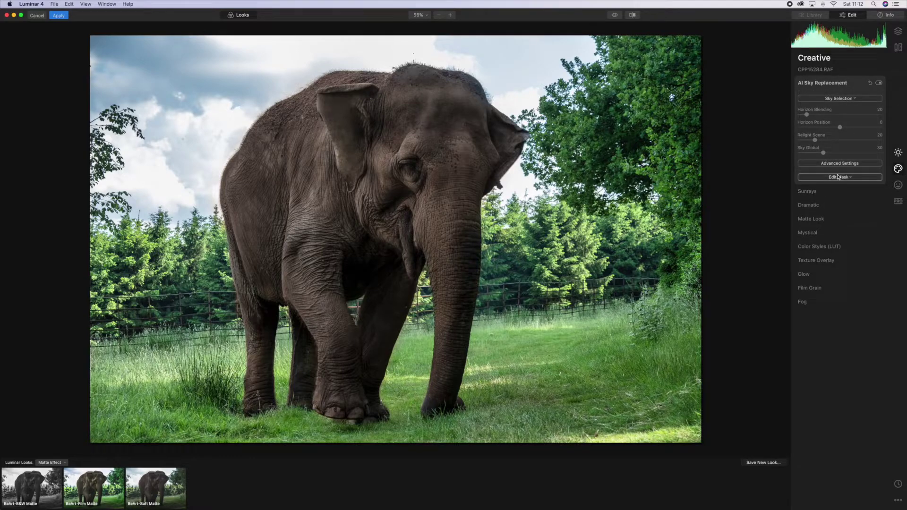
{"action": "left_click", "coordinate": [844, 100]}
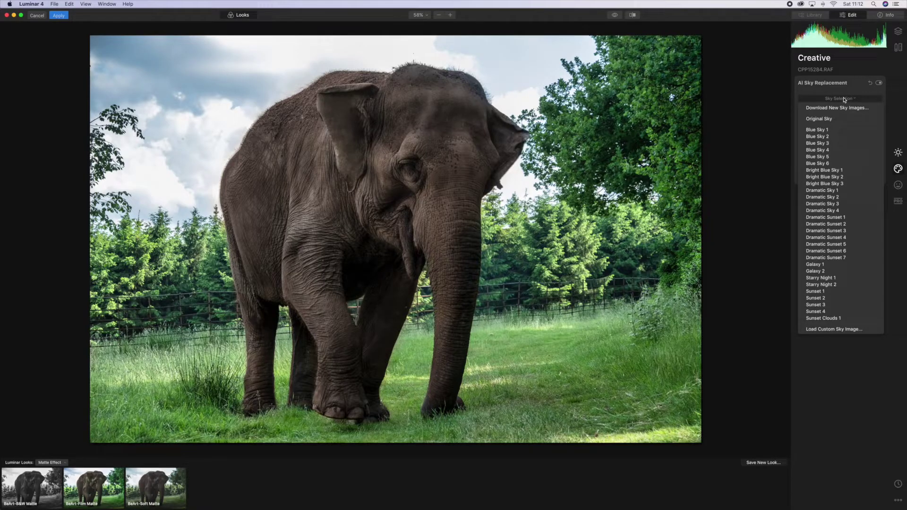
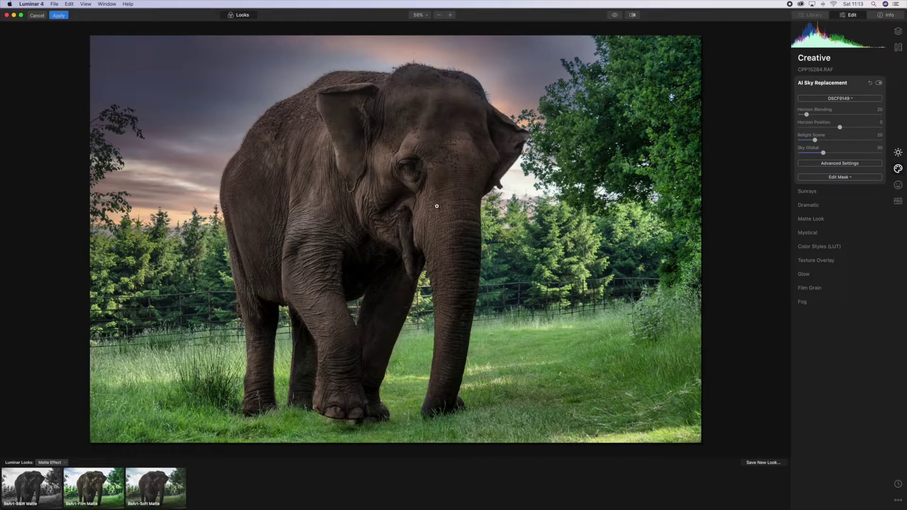
Step: Erase the AI Enhance effect from the trees behind the elephant with a size 100 brush mask
{"action": "left_click", "coordinate": [898, 152]}
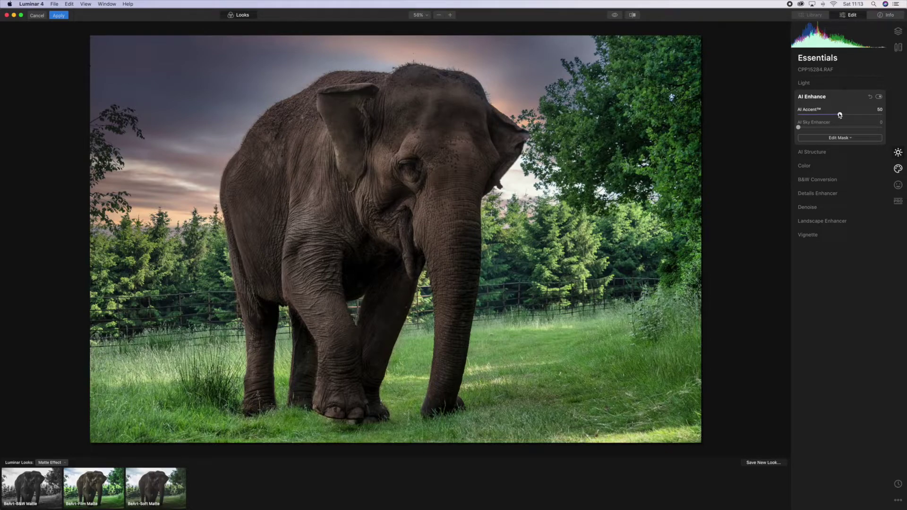
{"action": "left_click", "coordinate": [846, 138]}
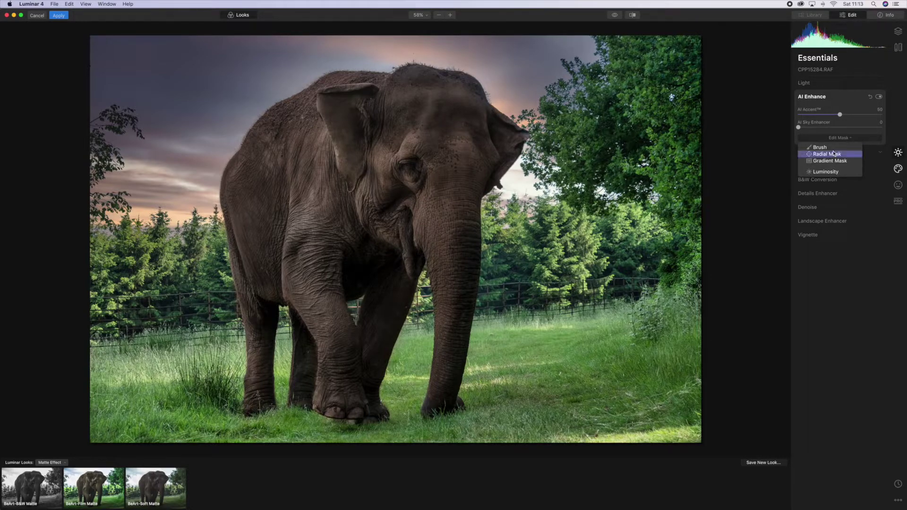
{"action": "left_click", "coordinate": [833, 153]}
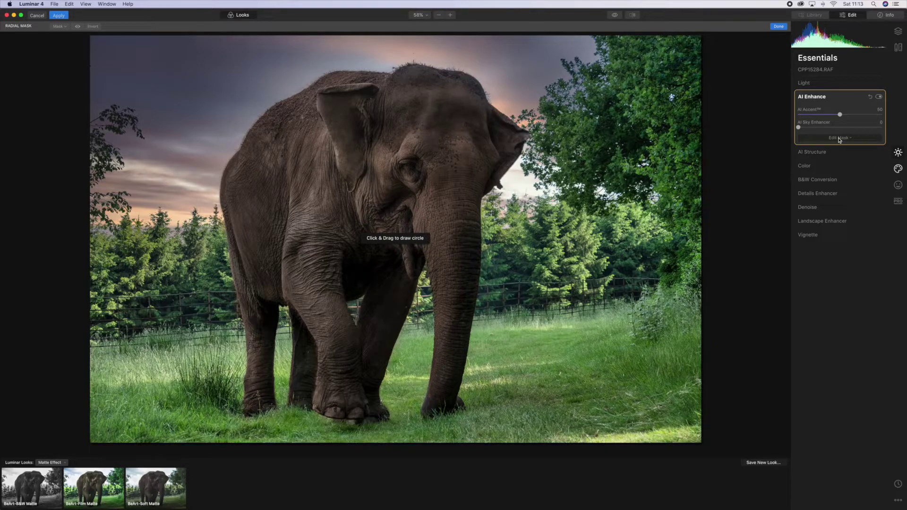
{"action": "left_click", "coordinate": [845, 138]}
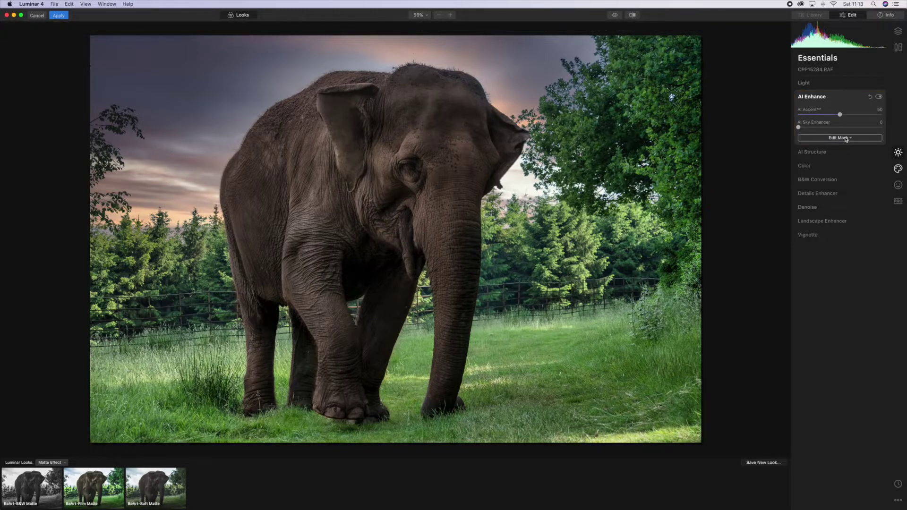
{"action": "left_click", "coordinate": [845, 138]}
{"action": "left_click", "coordinate": [839, 148]}
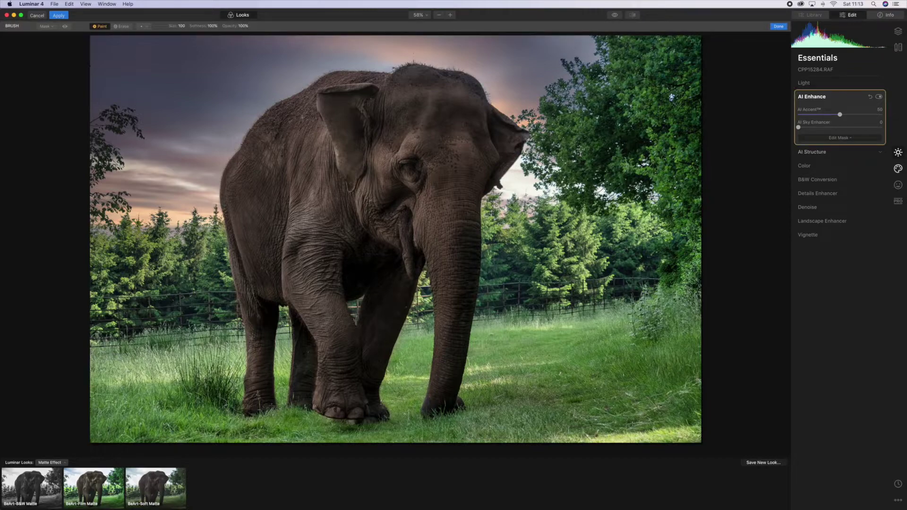
{"action": "left_click", "coordinate": [122, 26]}
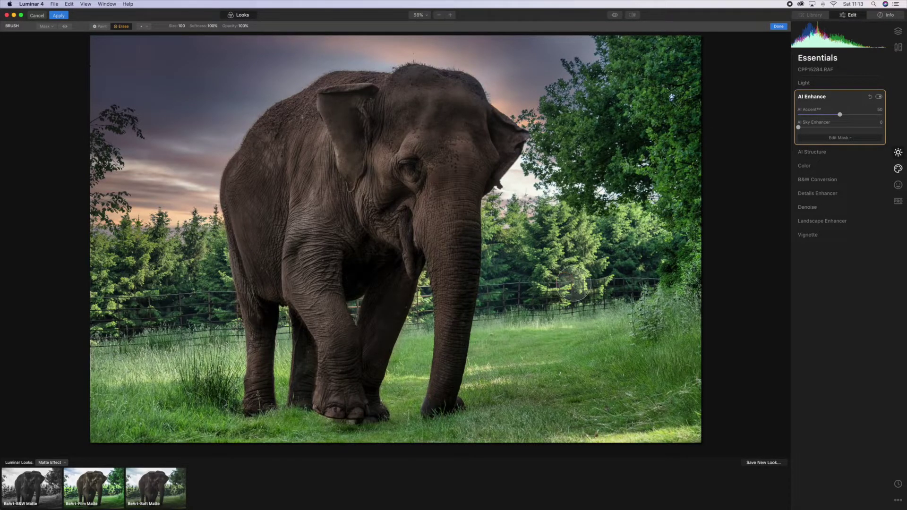
{"action": "mouse_move", "coordinate": [506, 274]}
{"action": "left_mouse_down"}
{"action": "mouse_move", "coordinate": [516, 258]}
{"action": "mouse_move", "coordinate": [506, 282]}
{"action": "mouse_move", "coordinate": [495, 250]}
{"action": "mouse_move", "coordinate": [488, 311]}
{"action": "mouse_move", "coordinate": [570, 290]}
{"action": "mouse_move", "coordinate": [651, 284]}
{"action": "mouse_move", "coordinate": [548, 228]}
{"action": "mouse_move", "coordinate": [488, 236]}
{"action": "mouse_move", "coordinate": [588, 203]}
{"action": "mouse_move", "coordinate": [624, 230]}
{"action": "mouse_move", "coordinate": [604, 240]}
{"action": "mouse_move", "coordinate": [627, 245]}
{"action": "mouse_move", "coordinate": [679, 222]}
{"action": "mouse_move", "coordinate": [516, 244]}
{"action": "mouse_move", "coordinate": [500, 240]}
{"action": "mouse_move", "coordinate": [492, 209]}
{"action": "mouse_move", "coordinate": [495, 315]}
{"action": "mouse_move", "coordinate": [591, 301]}
{"action": "mouse_move", "coordinate": [587, 293]}
{"action": "mouse_move", "coordinate": [608, 283]}
{"action": "mouse_move", "coordinate": [410, 321]}
{"action": "mouse_move", "coordinate": [422, 284]}
{"action": "mouse_move", "coordinate": [419, 306]}
{"action": "mouse_move", "coordinate": [433, 317]}
{"action": "mouse_move", "coordinate": [419, 323]}
{"action": "mouse_move", "coordinate": [174, 334]}
{"action": "mouse_move", "coordinate": [211, 328]}
{"action": "mouse_move", "coordinate": [78, 312]}
{"action": "mouse_move", "coordinate": [210, 276]}
{"action": "mouse_move", "coordinate": [114, 270]}
{"action": "mouse_move", "coordinate": [87, 259]}
{"action": "mouse_move", "coordinate": [203, 244]}
{"action": "mouse_move", "coordinate": [126, 315]}
{"action": "mouse_move", "coordinate": [187, 328]}
{"action": "mouse_move", "coordinate": [86, 334]}
{"action": "mouse_move", "coordinate": [227, 324]}
{"action": "mouse_move", "coordinate": [282, 333]}
{"action": "mouse_move", "coordinate": [282, 341]}
{"action": "mouse_move", "coordinate": [358, 304]}
{"action": "mouse_move", "coordinate": [419, 336]}
{"action": "mouse_move", "coordinate": [528, 324]}
{"action": "mouse_move", "coordinate": [495, 307]}
{"action": "mouse_move", "coordinate": [486, 285]}
{"action": "mouse_move", "coordinate": [493, 250]}
{"action": "left_mouse_up"}
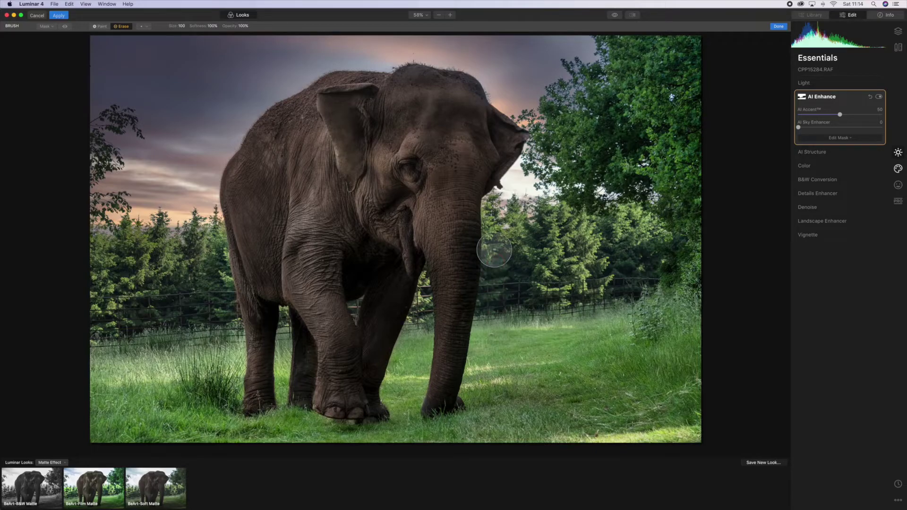
Step: Compare the edited elephant photo with its original several times
{"action": "left_click", "coordinate": [615, 15]}
{"action": "left_click", "coordinate": [616, 16]}
{"action": "left_click", "coordinate": [615, 16]}
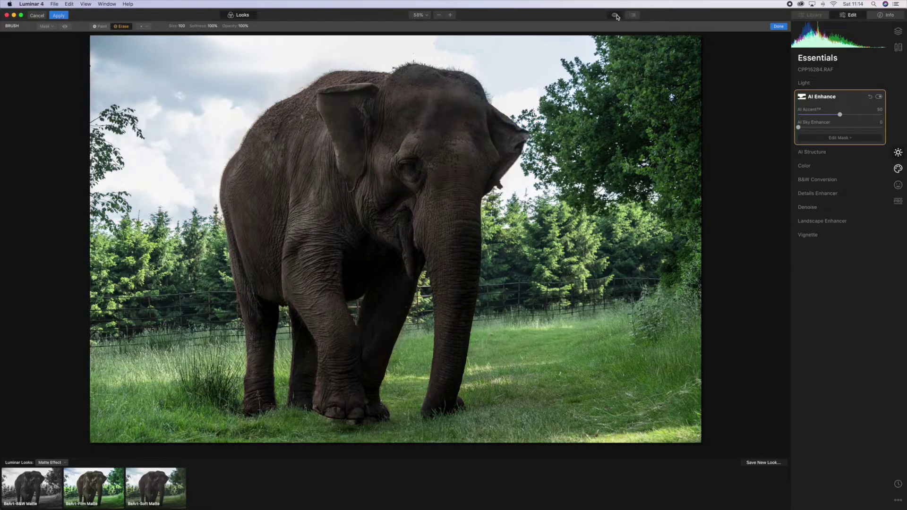
{"action": "left_click", "coordinate": [615, 15]}
{"action": "left_click", "coordinate": [615, 16]}
{"action": "left_click", "coordinate": [615, 16]}
{"action": "left_click", "coordinate": [615, 16]}
{"action": "left_click", "coordinate": [616, 16]}
{"action": "left_click", "coordinate": [615, 16]}
{"action": "left_click", "coordinate": [615, 15]}
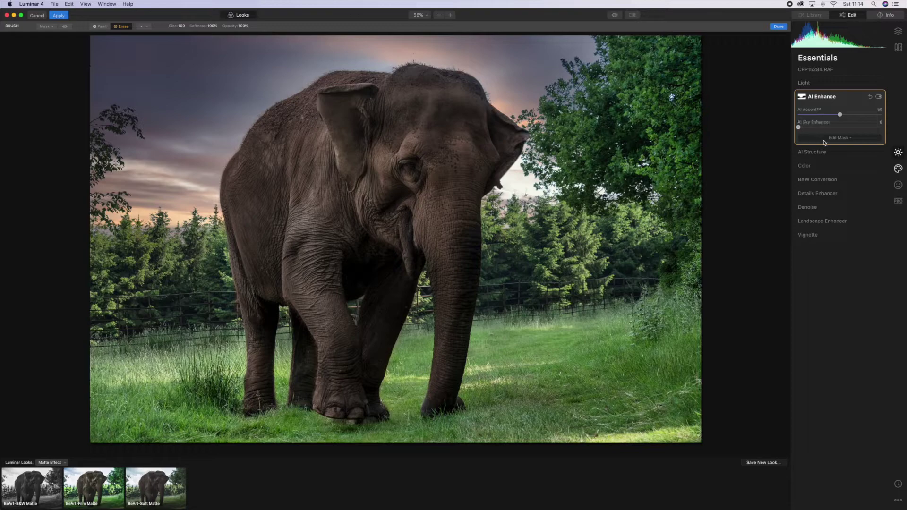
Step: Set Relight Scene to 100 for the replaced sky
{"action": "left_click_drag", "start_coordinate": [798, 127], "coordinate": [643, 110]}
{"action": "left_click", "coordinate": [898, 168]}
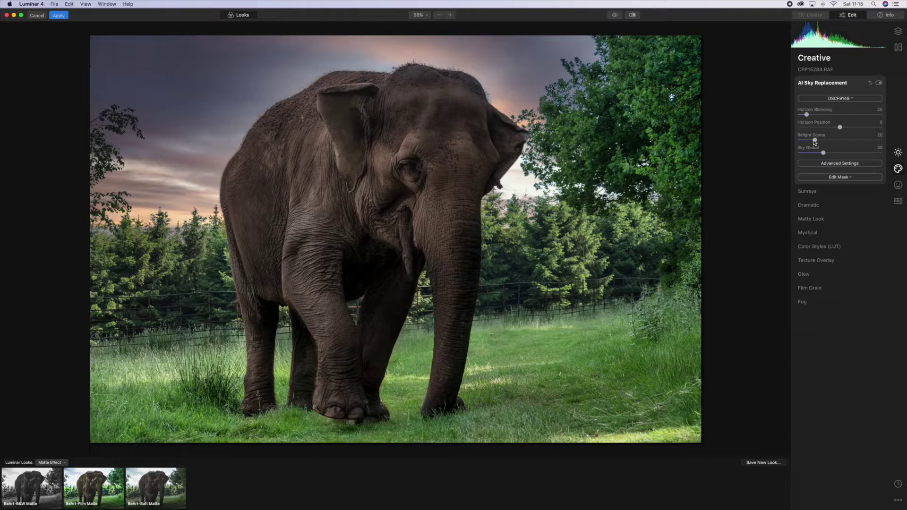
{"action": "left_click_drag", "start_coordinate": [814, 141], "coordinate": [883, 141]}
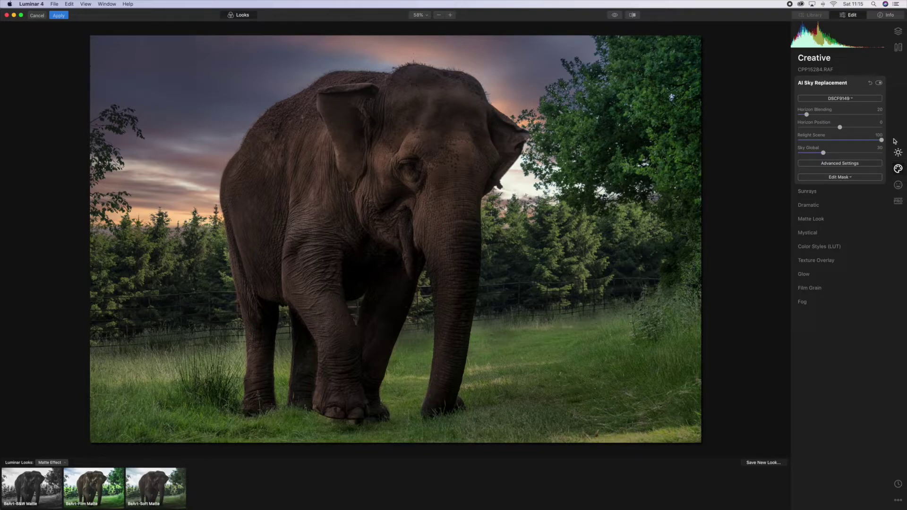
Step: Raise the Light filter's Exposure to 0.85 in the Essentials tools
{"action": "left_click", "coordinate": [898, 152]}
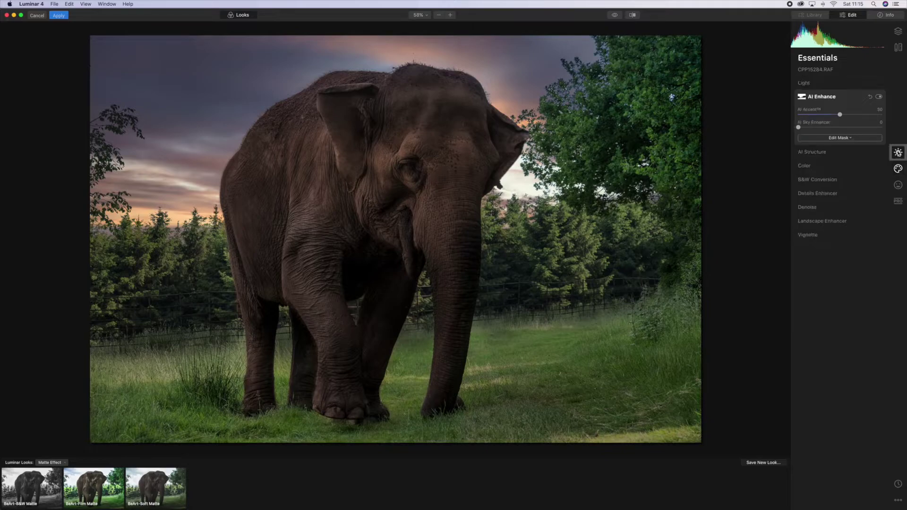
{"action": "left_click", "coordinate": [821, 85]}
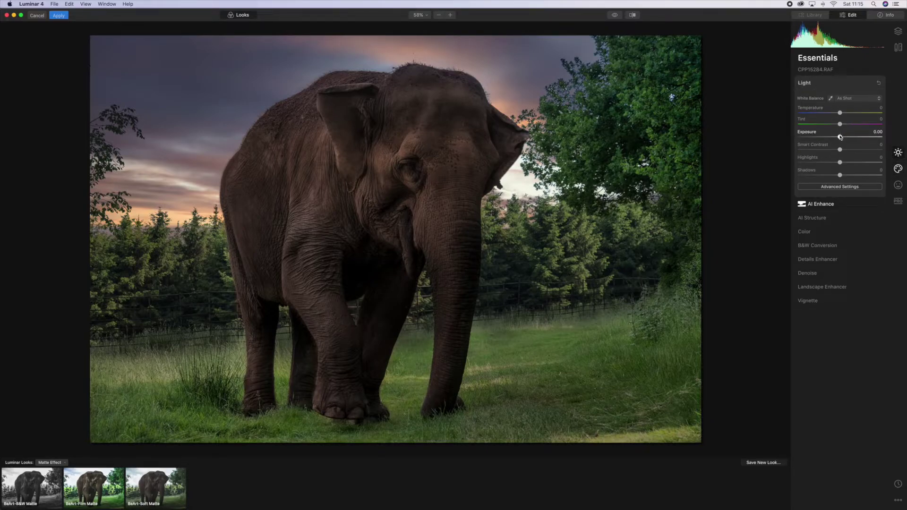
{"action": "left_click_drag", "start_coordinate": [840, 136], "coordinate": [847, 138]}
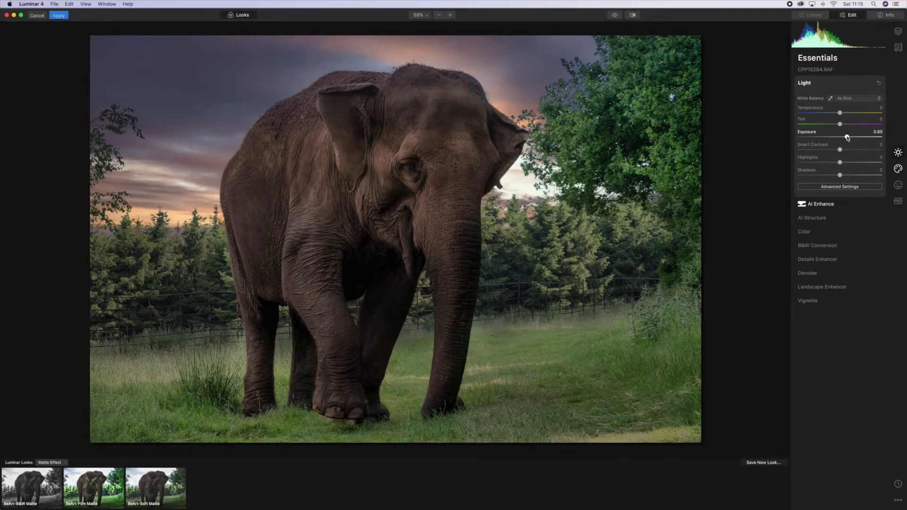
Step: Try Highlights at -100 and Shadows at 99 in the Light filter, inspecting the elephant's dark underside and resetting each value
{"action": "left_click_drag", "start_coordinate": [840, 162], "coordinate": [793, 159]}
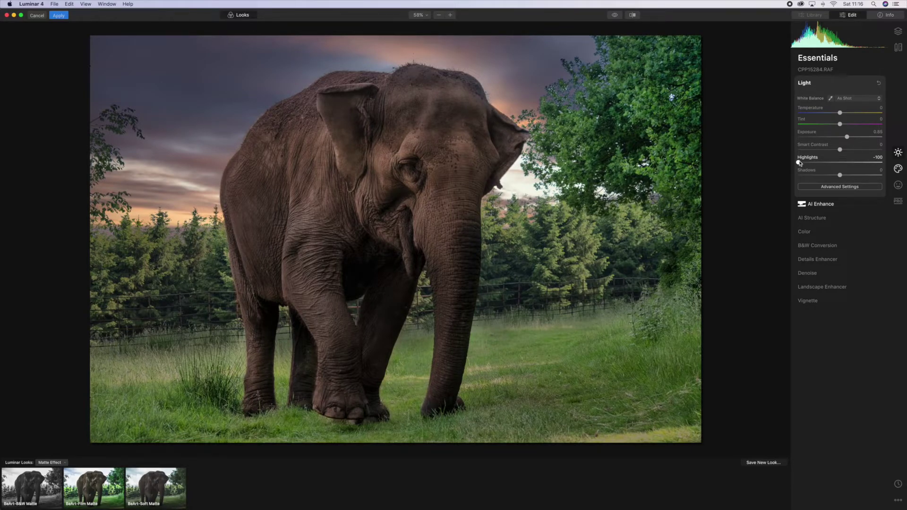
{"action": "double_click", "coordinate": [798, 162]}
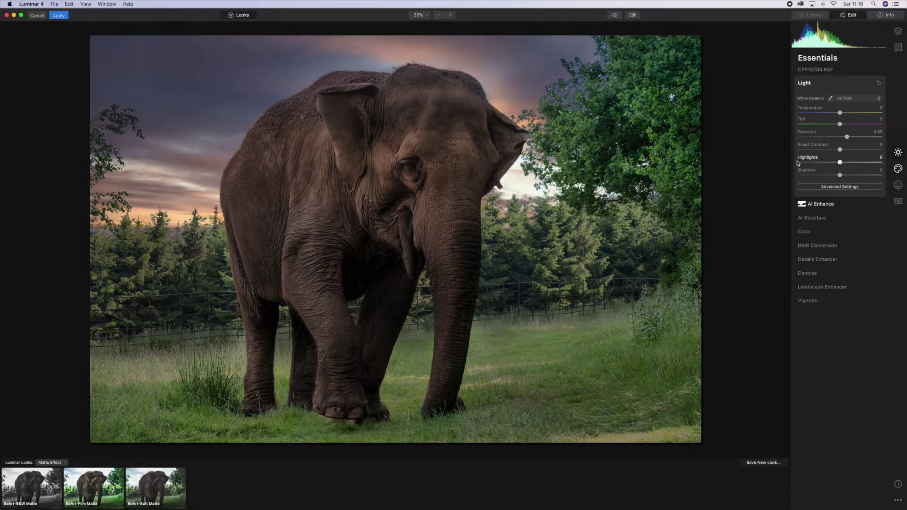
{"action": "left_click_drag", "start_coordinate": [840, 176], "coordinate": [881, 179]}
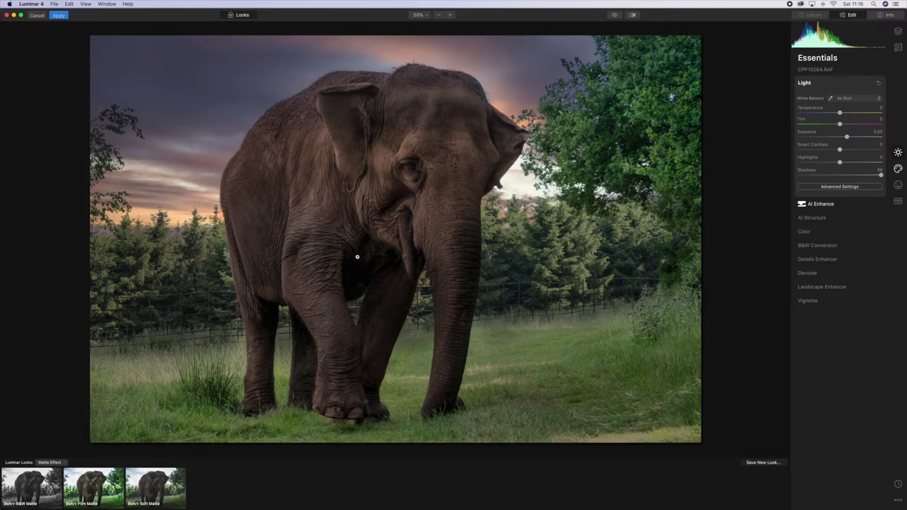
{"action": "scroll", "coordinate": [358, 252], "scroll_direction": "up", "scroll_amount": 5}
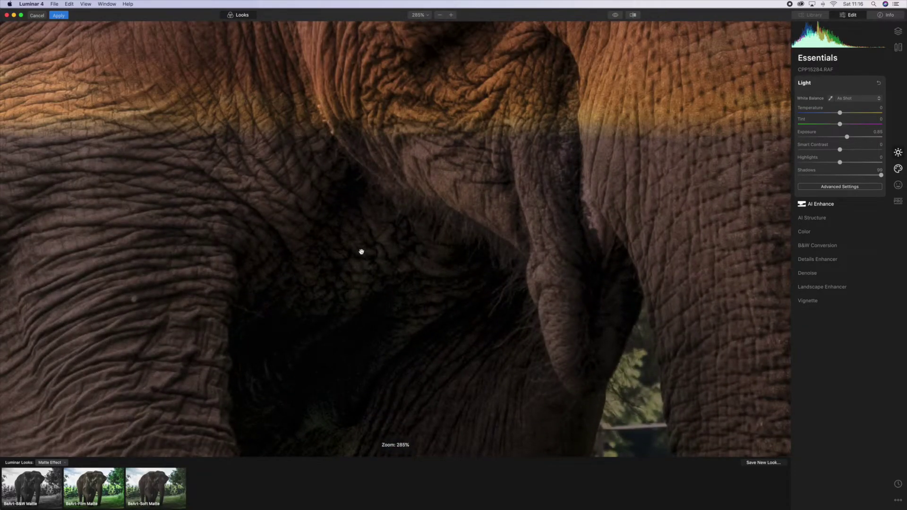
{"action": "scroll", "coordinate": [361, 252], "scroll_direction": "down", "scroll_amount": 3}
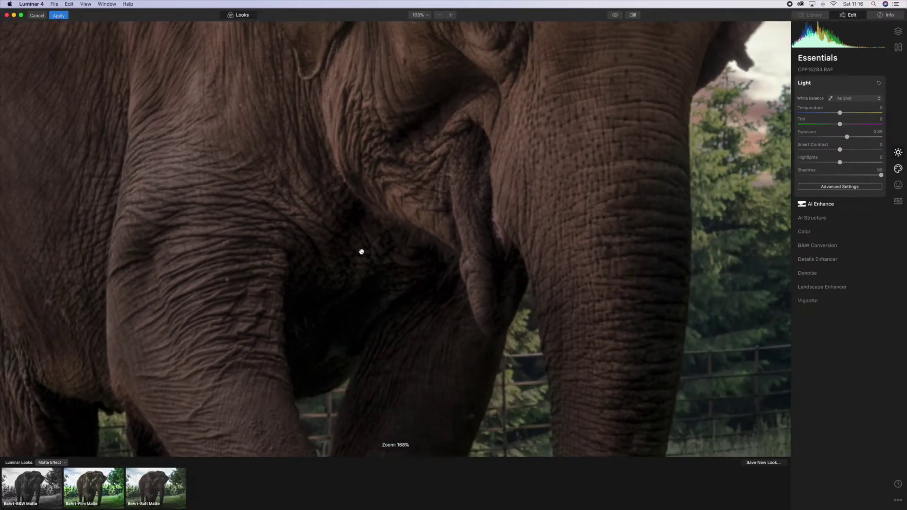
{"action": "scroll", "coordinate": [361, 252], "scroll_direction": "up", "scroll_amount": 5}
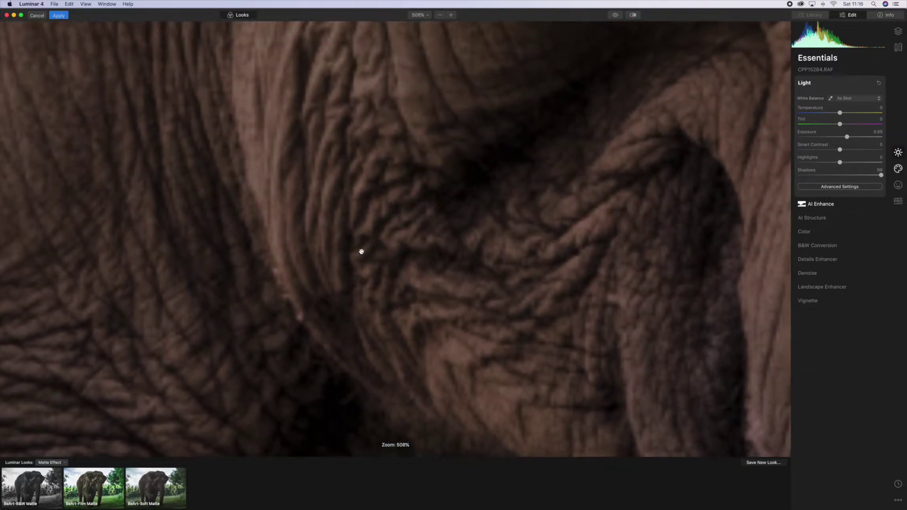
{"action": "scroll", "coordinate": [362, 251], "scroll_direction": "down", "scroll_amount": 2}
{"action": "scroll", "coordinate": [360, 252], "scroll_direction": "down", "scroll_amount": 3}
{"action": "scroll", "coordinate": [360, 252], "scroll_direction": "down", "scroll_amount": 4}
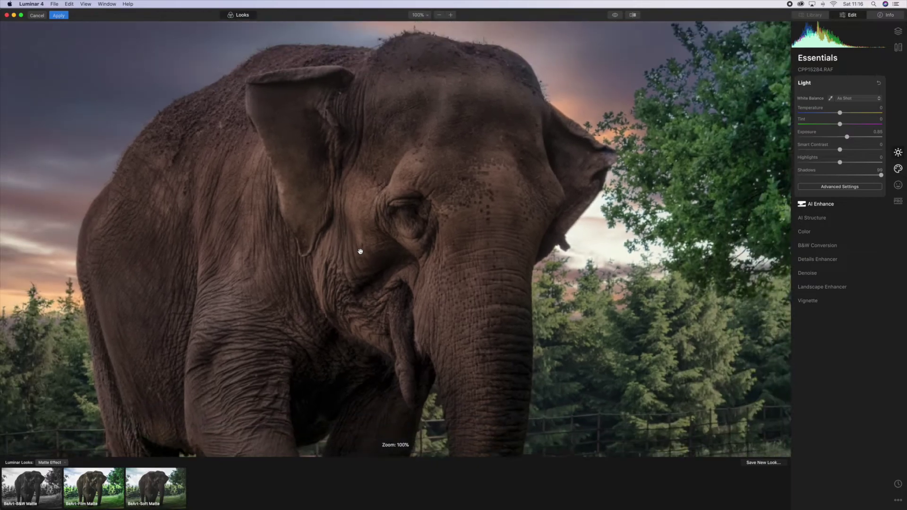
{"action": "scroll", "coordinate": [361, 252], "scroll_direction": "down", "scroll_amount": 3}
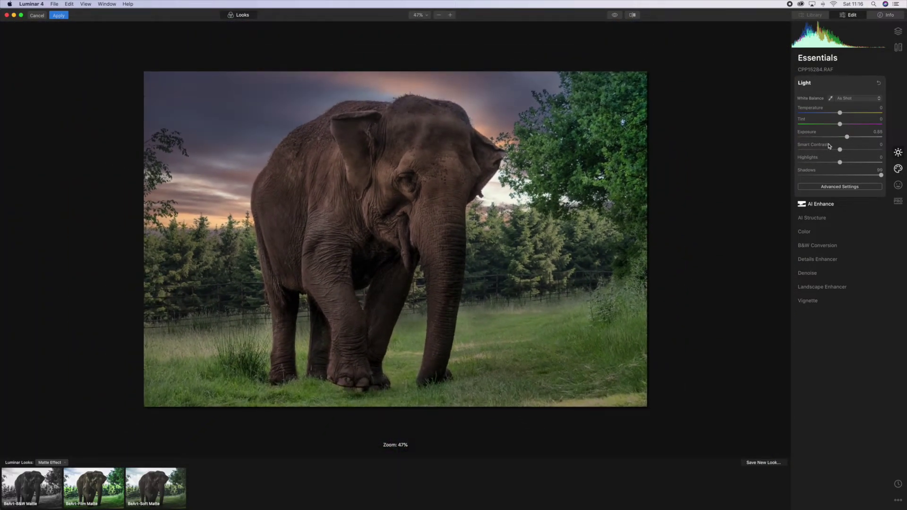
{"action": "double_click", "coordinate": [881, 175]}
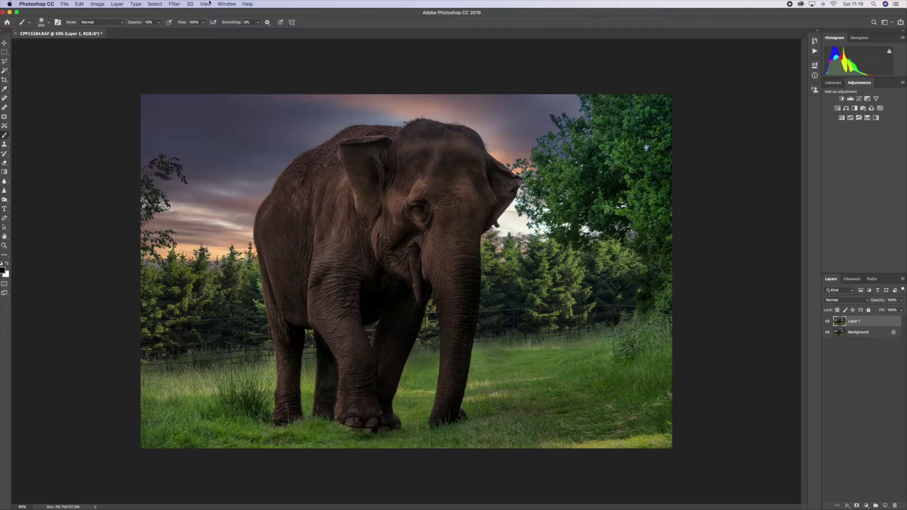
Step: Open the Luminar-edited layer in Photoshop's Camera Raw Filter, reset Highlights after a trial change, and slightly raise Clarity
{"action": "left_click", "coordinate": [180, 3]}
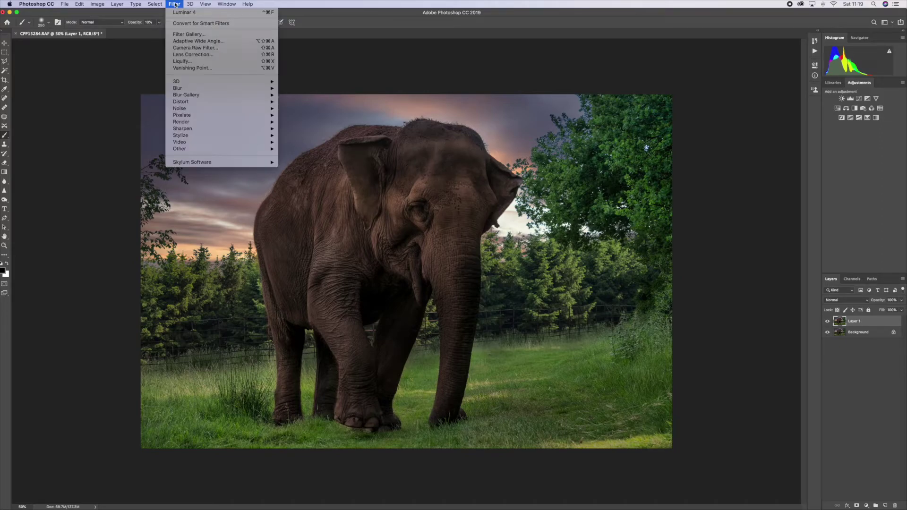
{"action": "left_click", "coordinate": [198, 50]}
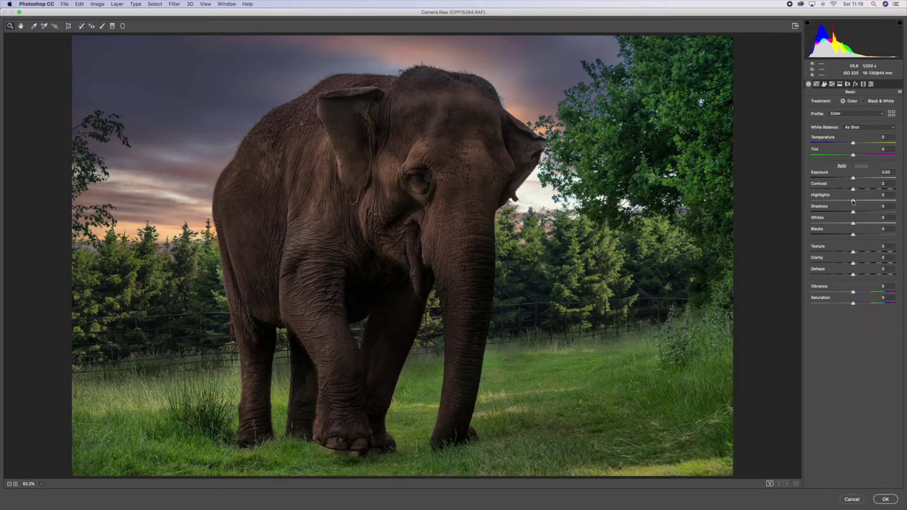
{"action": "mouse_move", "coordinate": [853, 201]}
{"action": "left_mouse_down"}
{"action": "mouse_move", "coordinate": [836, 201]}
{"action": "mouse_move", "coordinate": [879, 213]}
{"action": "mouse_move", "coordinate": [862, 215]}
{"action": "left_mouse_up"}
{"action": "double_click", "coordinate": [851, 201]}
{"action": "left_click_drag", "start_coordinate": [853, 266], "coordinate": [857, 266]}
Step: Brighten the elephant's eye and face with an Adjustment Brush at Exposure +0.55, Highlights -100 and Saturation 0, and compare before and after
{"action": "left_click", "coordinate": [102, 26]}
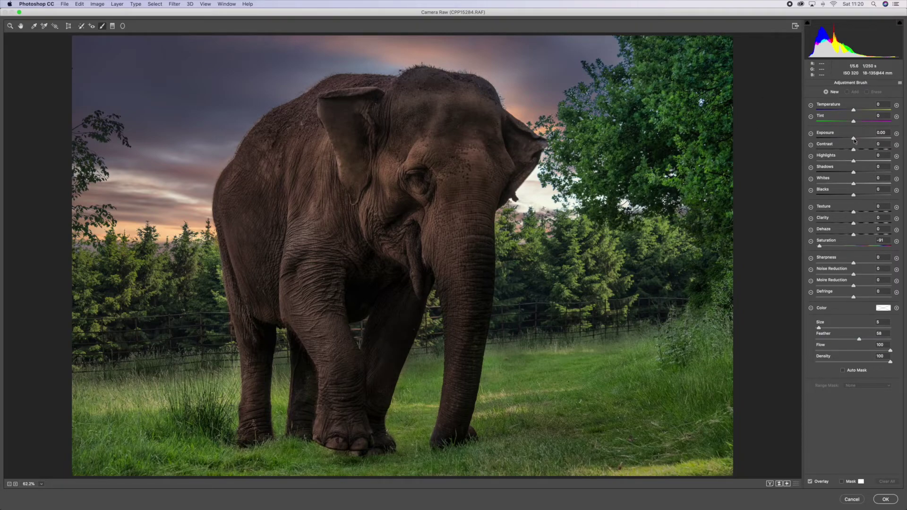
{"action": "left_click_drag", "start_coordinate": [853, 140], "coordinate": [858, 141]}
{"action": "double_click", "coordinate": [819, 246]}
{"action": "mouse_move", "coordinate": [410, 206]}
{"action": "left_mouse_down"}
{"action": "mouse_move", "coordinate": [413, 165]}
{"action": "mouse_move", "coordinate": [463, 177]}
{"action": "mouse_move", "coordinate": [451, 110]}
{"action": "left_mouse_up"}
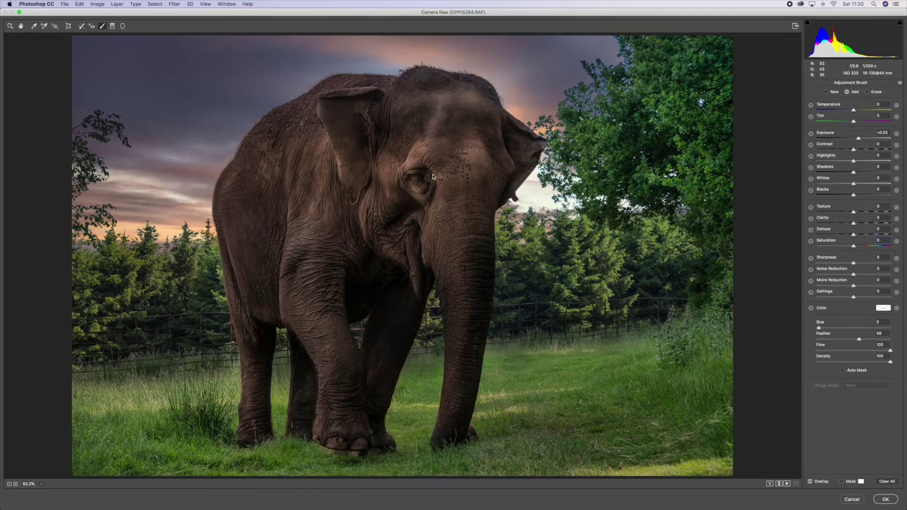
{"action": "left_click_drag", "start_coordinate": [413, 178], "coordinate": [456, 250]}
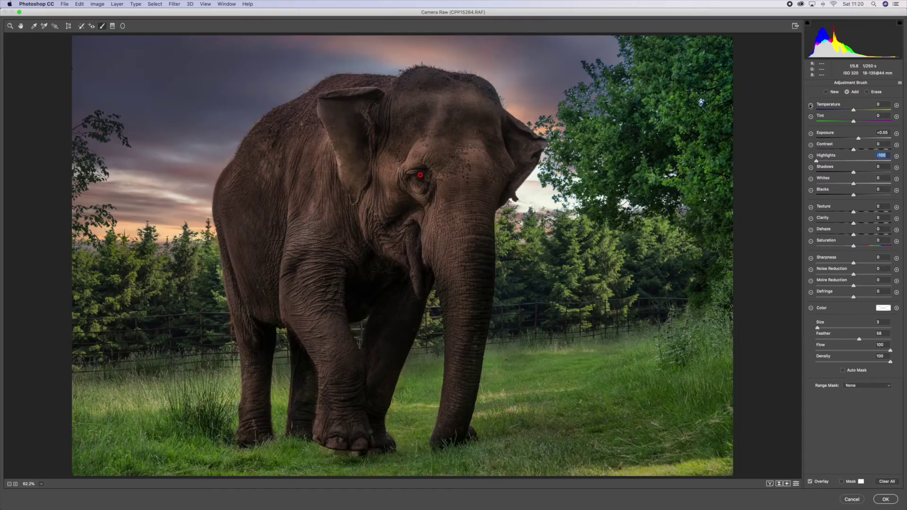
{"action": "left_click", "coordinate": [769, 483]}
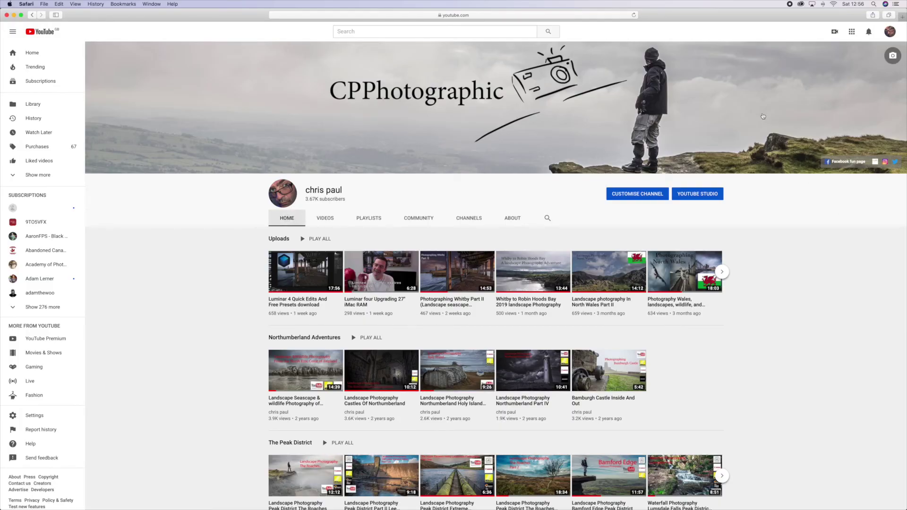
Step: Open the CPPhotographic Facebook page from the YouTube channel banner in Safari and look through it
{"action": "left_click", "coordinate": [839, 162]}
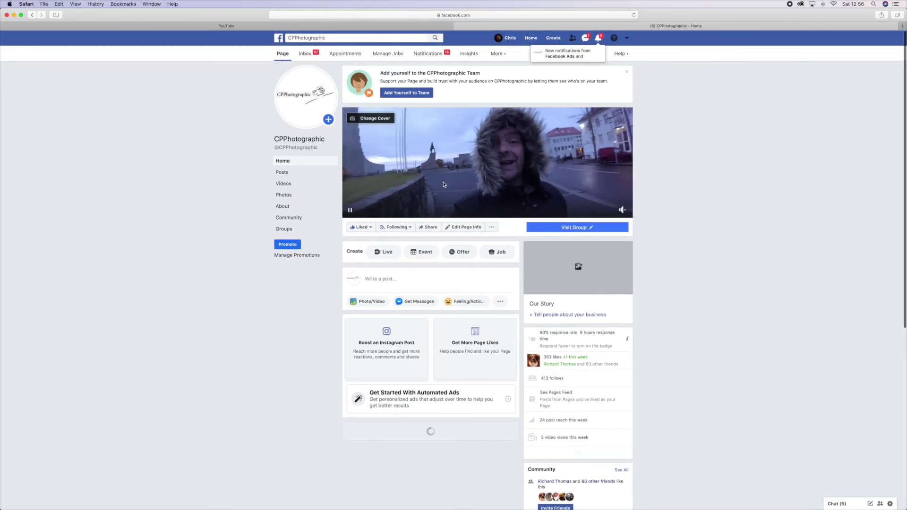
{"action": "scroll", "coordinate": [444, 184], "scroll_direction": "down", "scroll_amount": 5}
{"action": "scroll", "coordinate": [444, 184], "scroll_direction": "down", "scroll_amount": 2}
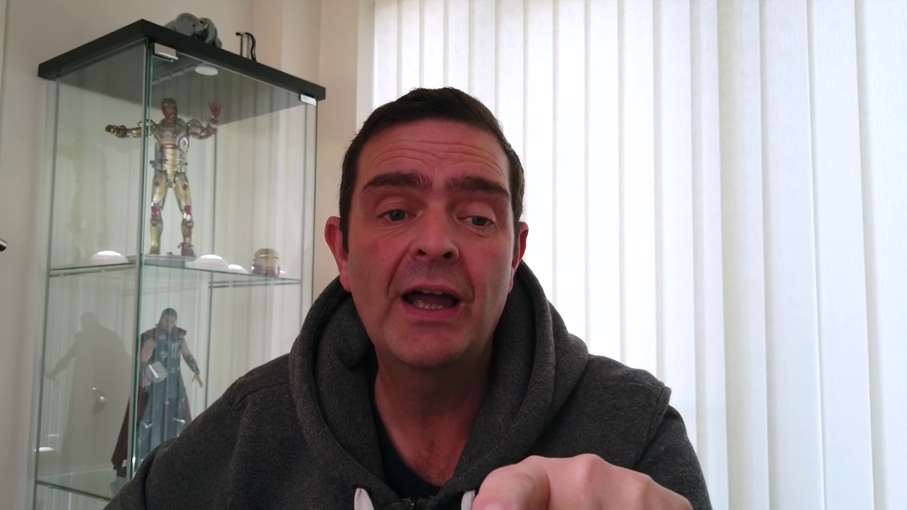